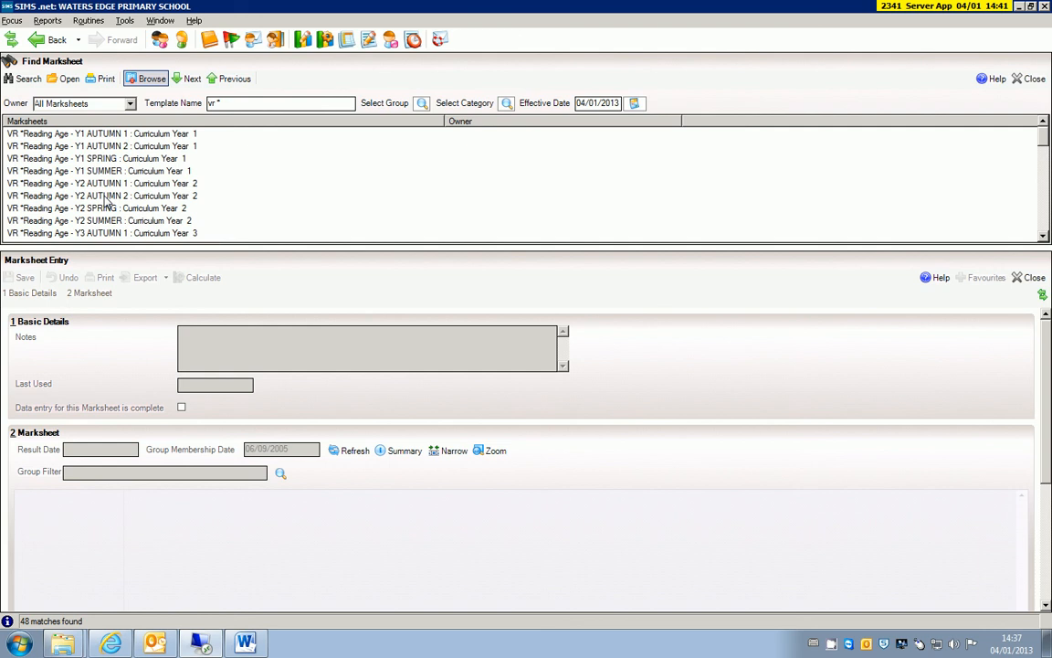
left_click(110, 144)
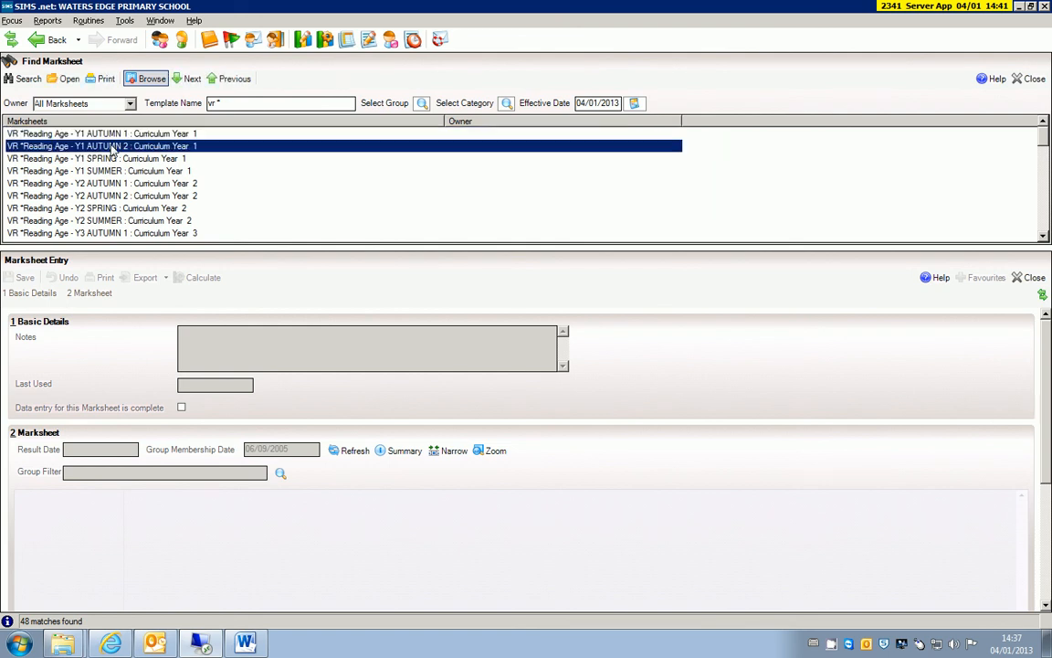
left_click(106, 170)
left_click(115, 134)
left_click(106, 146)
left_click(104, 158)
left_click(128, 171)
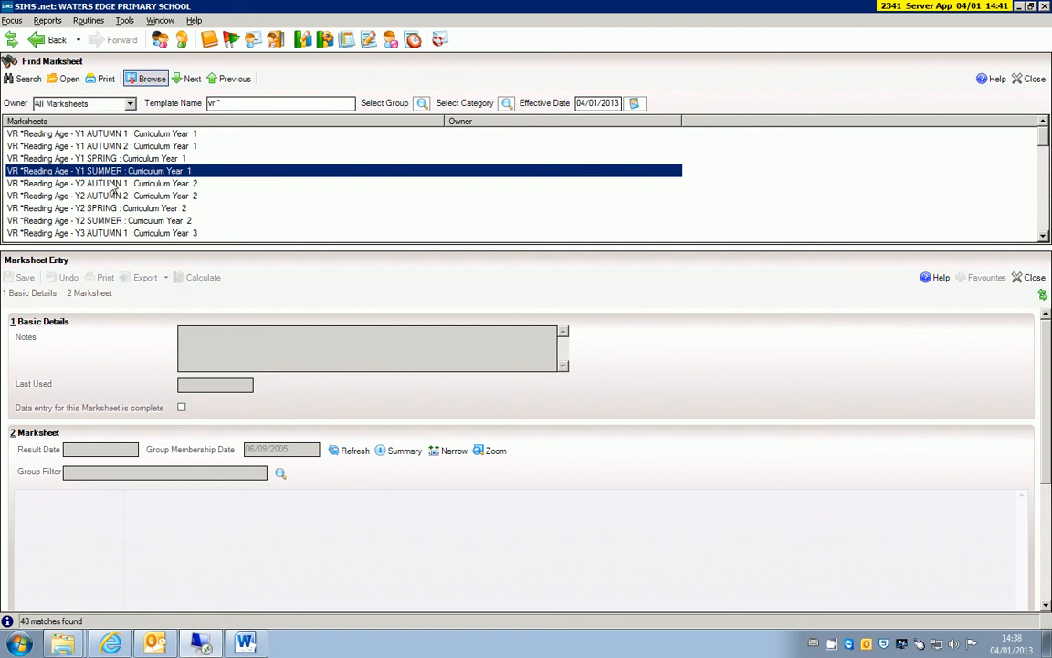
left_click(192, 184)
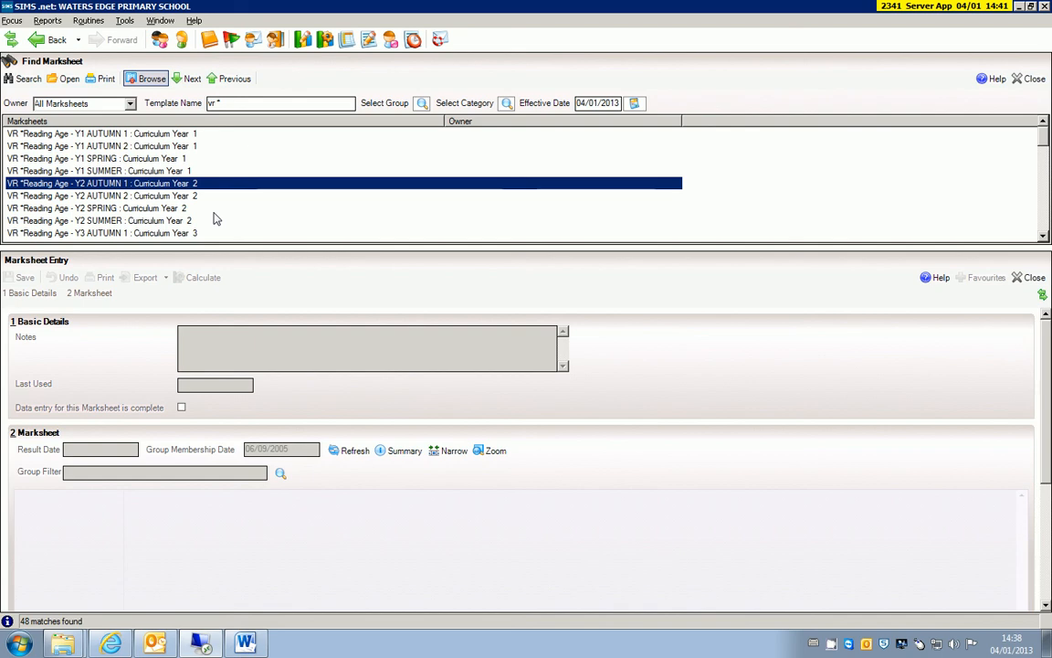
Step: Open the VR *Reading Age - Y1 SUMMER marksheet and refresh it with the group membership date set to 04/01/2012
left_click(108, 172)
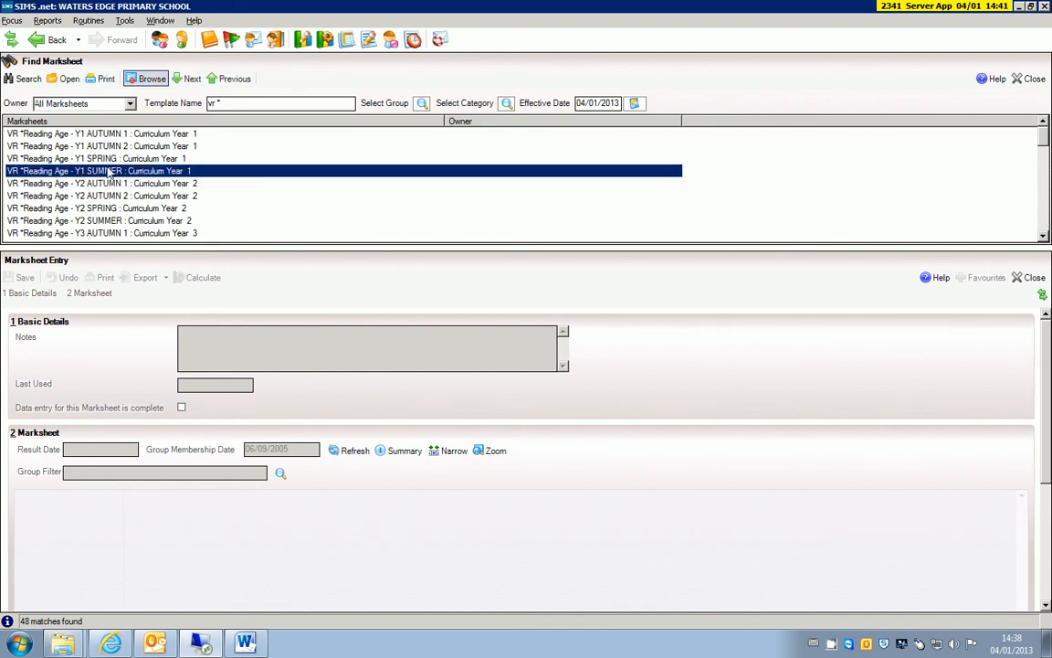
double_click(108, 172)
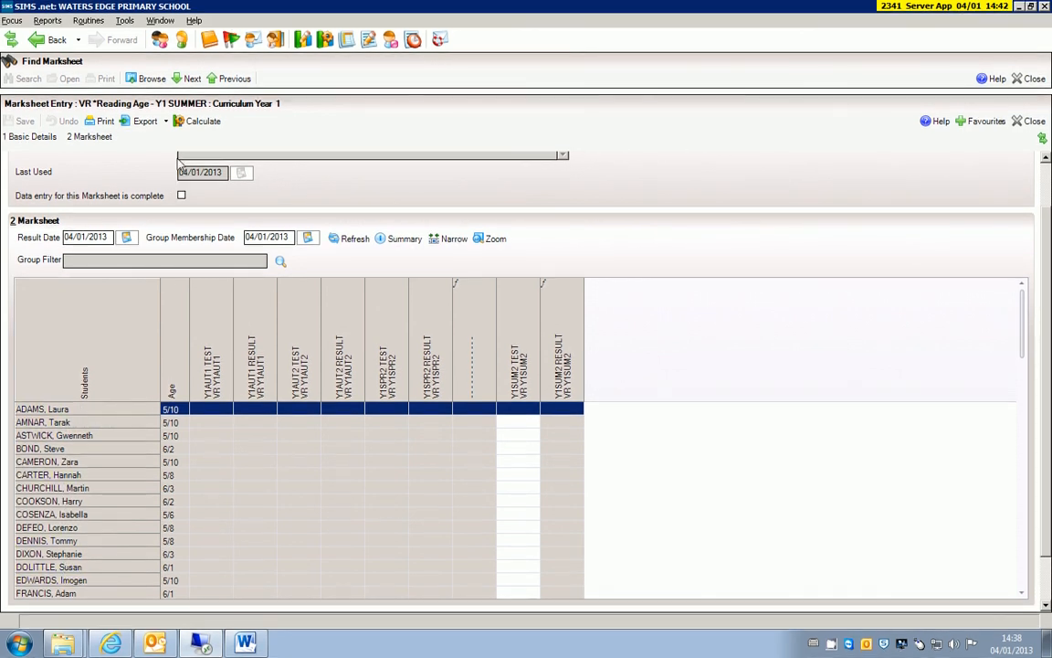
left_click(285, 236)
key("Delete")
type("2")
left_click(347, 242)
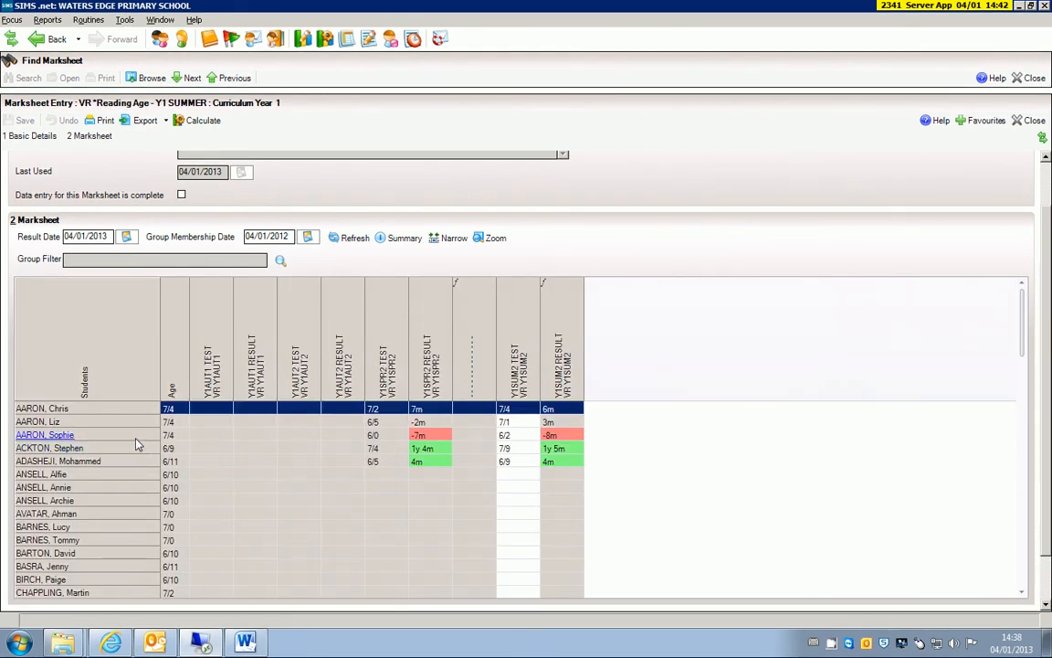
Step: Narrow the marksheet's columns and view the available additional student columns, dismissing the selection without changes
left_click(447, 237)
left_click(432, 516)
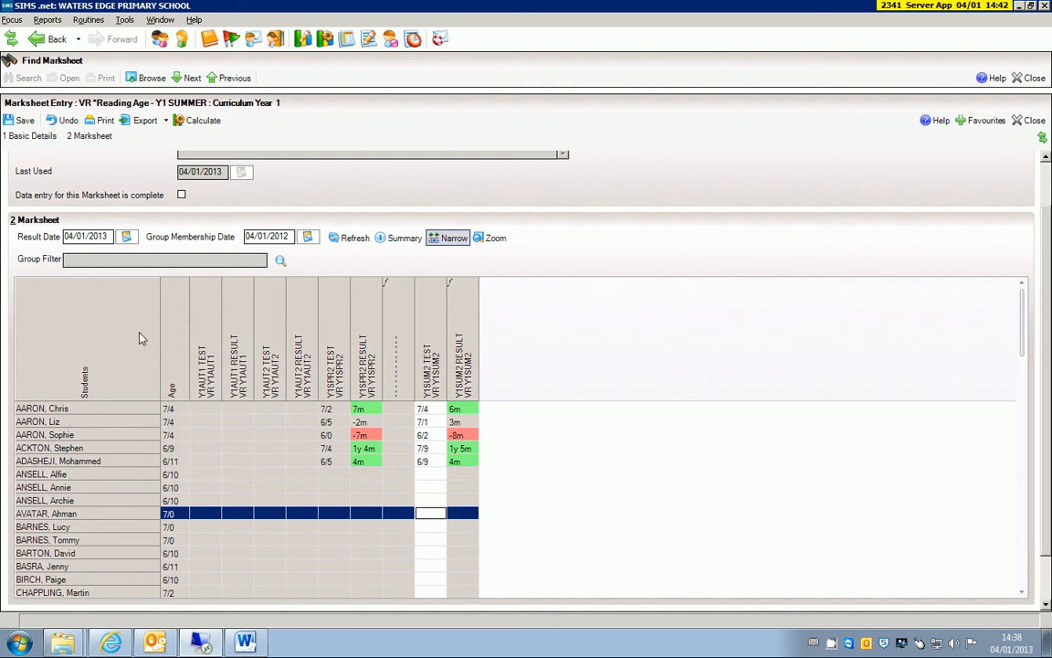
right_click(98, 340)
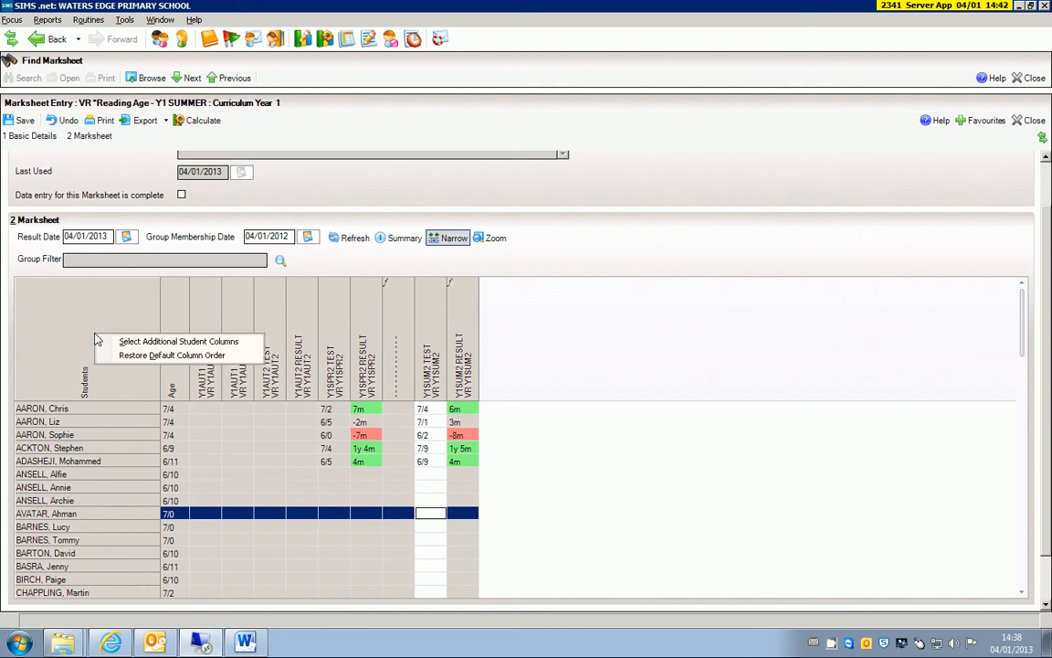
left_click(128, 344)
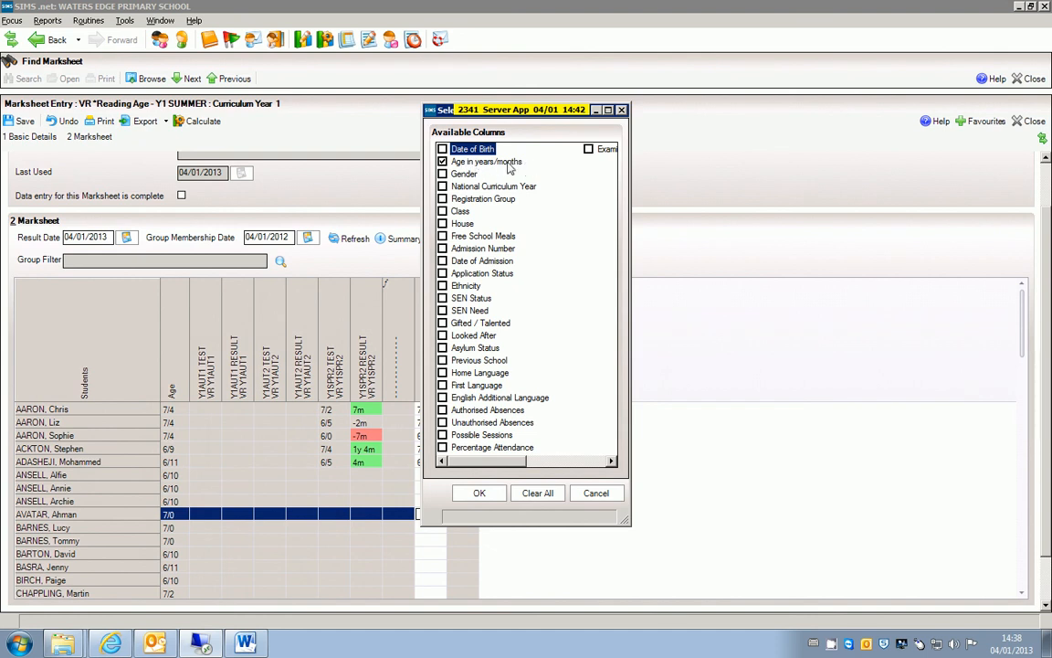
left_click(596, 492)
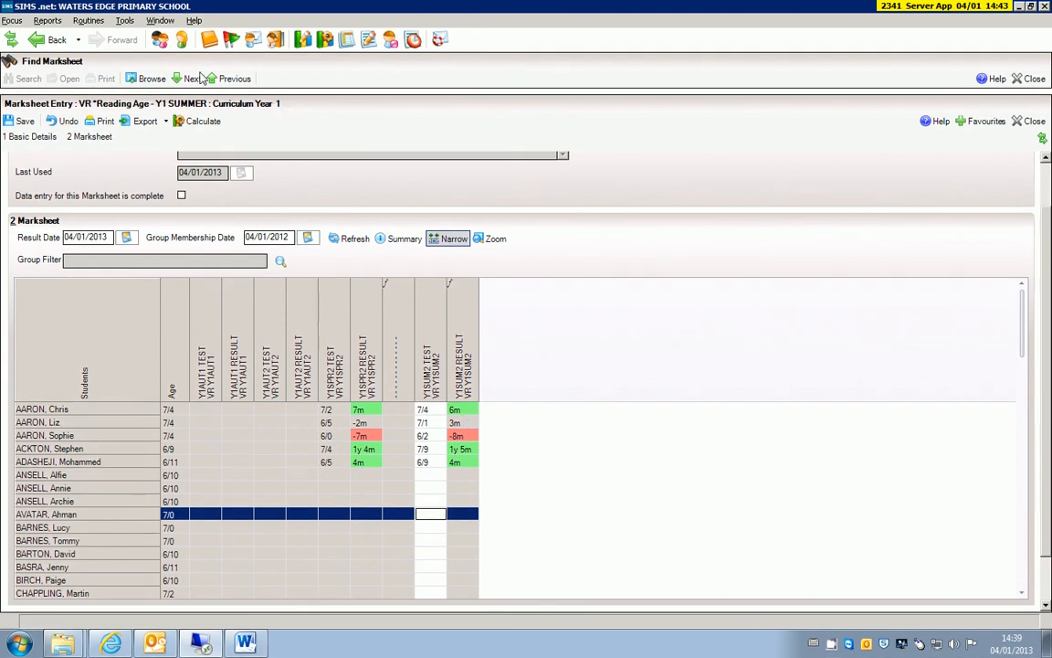
Step: Open the VR *Reading Age - Y2 AUTUMN 1 marksheet without saving the current one, and narrow its columns
left_click(149, 79)
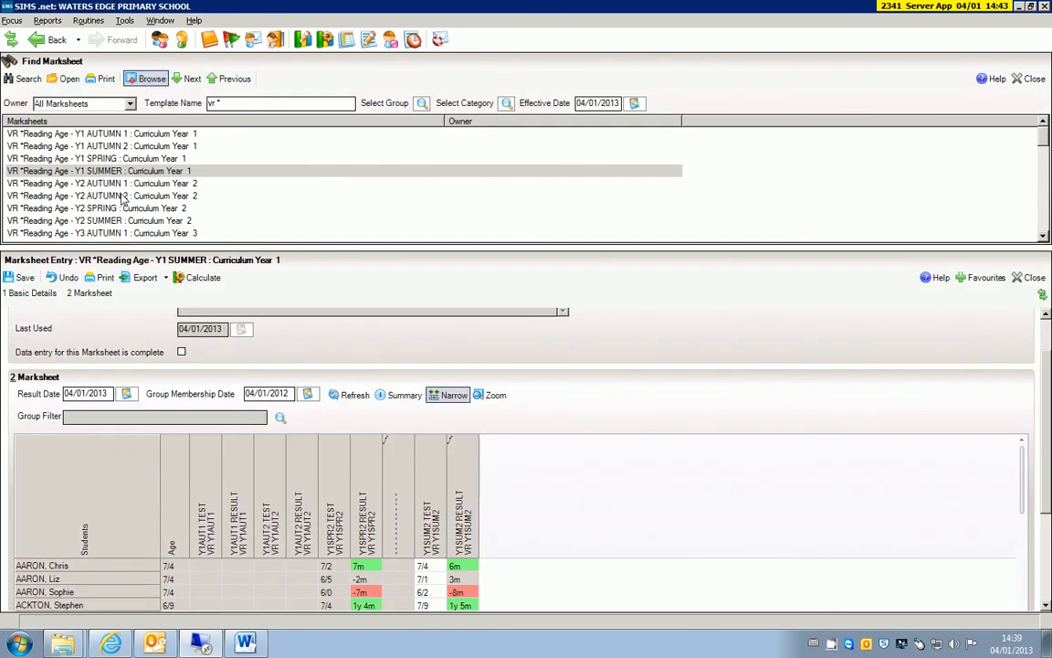
left_click(94, 185)
double_click(94, 185)
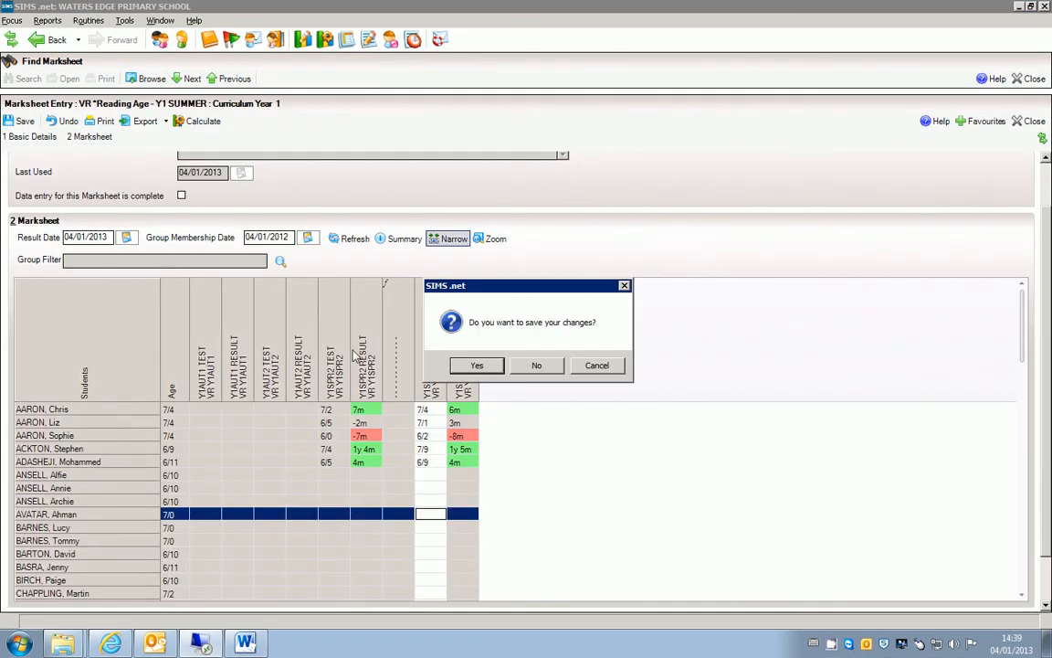
left_click(544, 367)
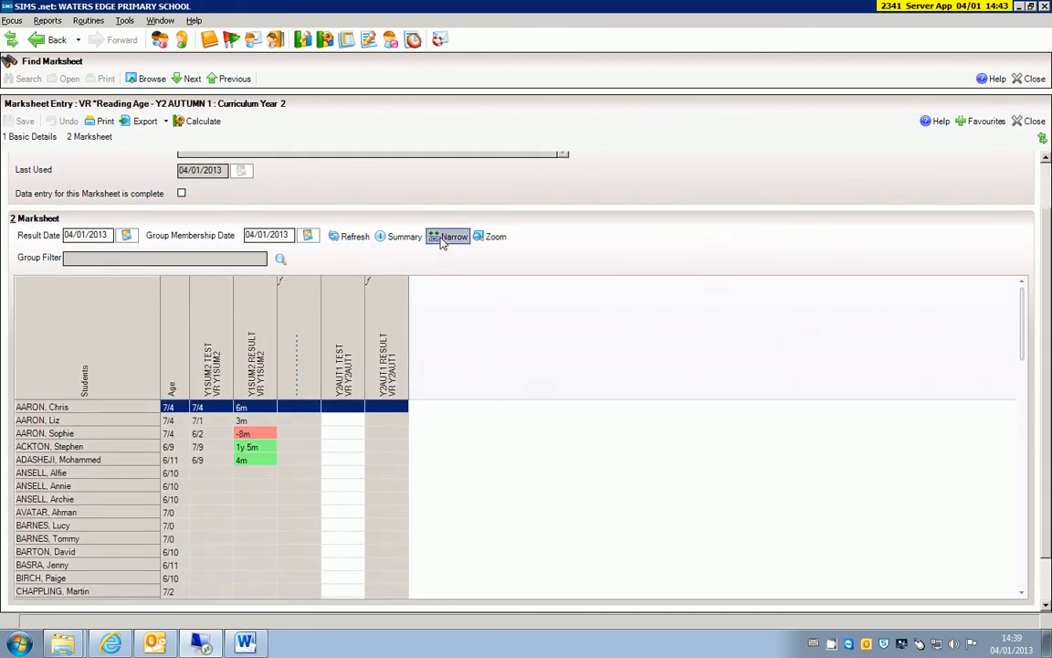
left_click(448, 236)
left_click(302, 485)
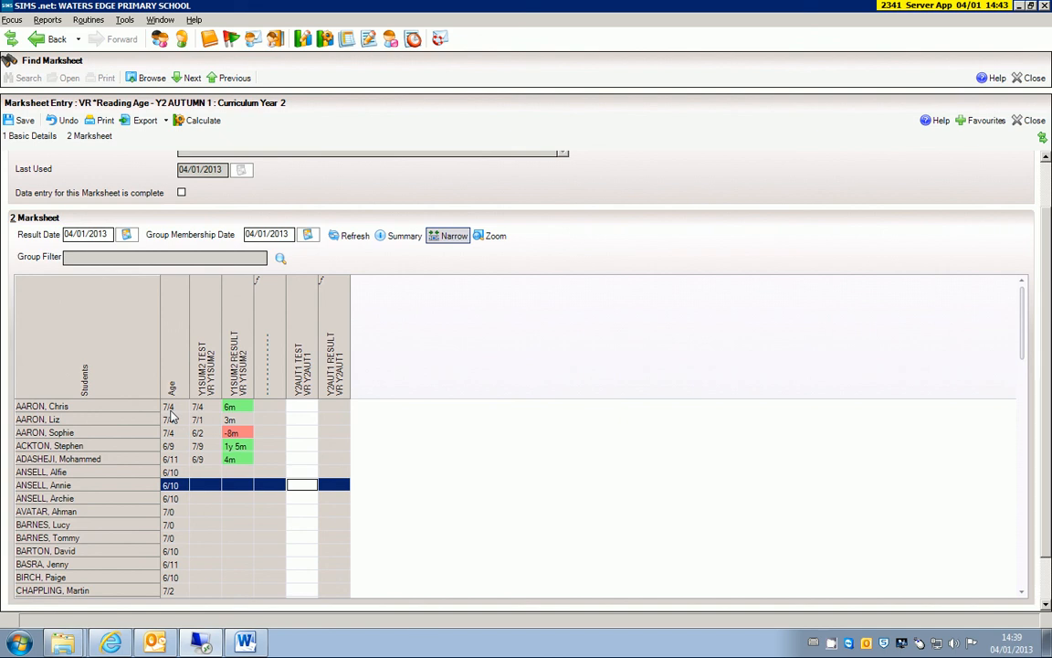
Step: Enter 7/4 as the first student's Y2AUT1 TEST reading age and calculate the result
left_click(276, 411)
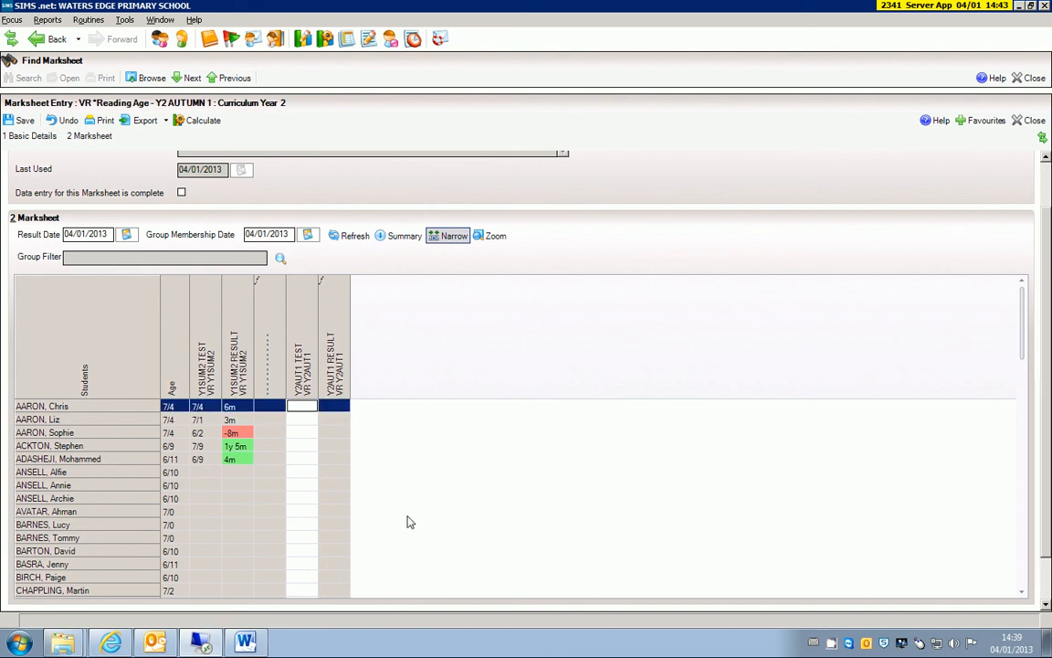
type("7/4")
key("Return")
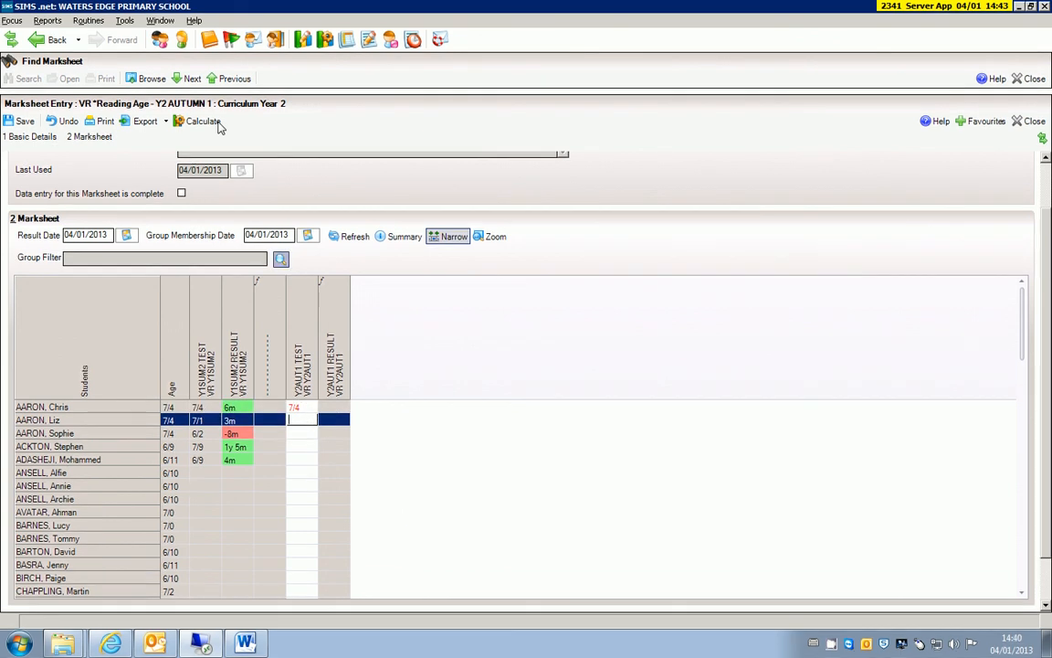
left_click(305, 473)
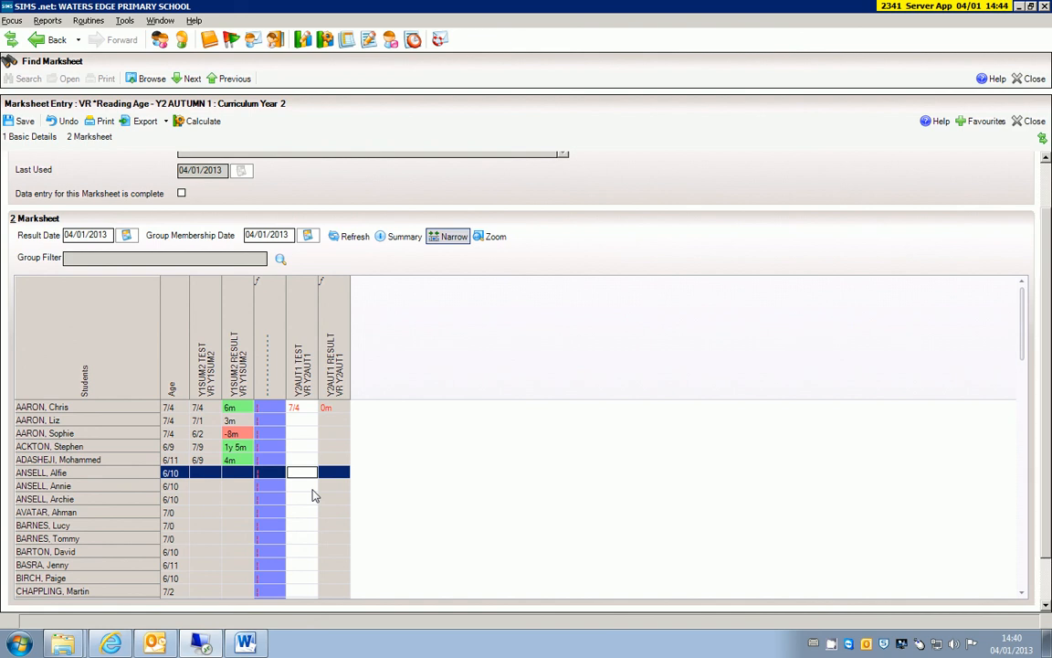
Step: Try 7/5 and 7/8 in turn as the second student's Y2AUT1 TEST reading age, calculating the result for each
left_click(301, 421)
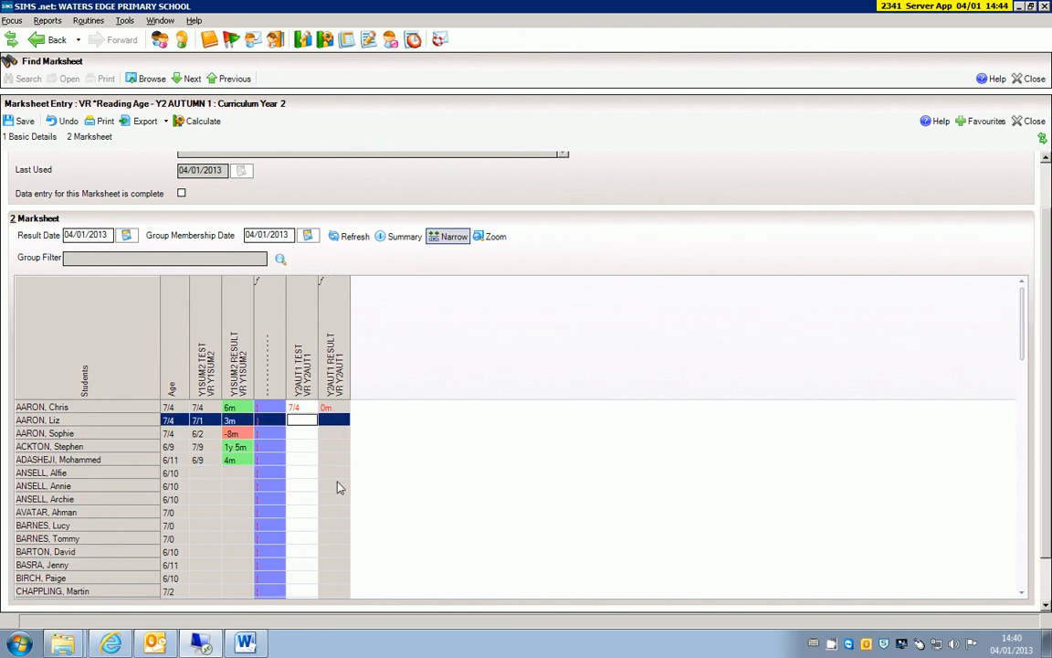
type("7/5")
key("Return")
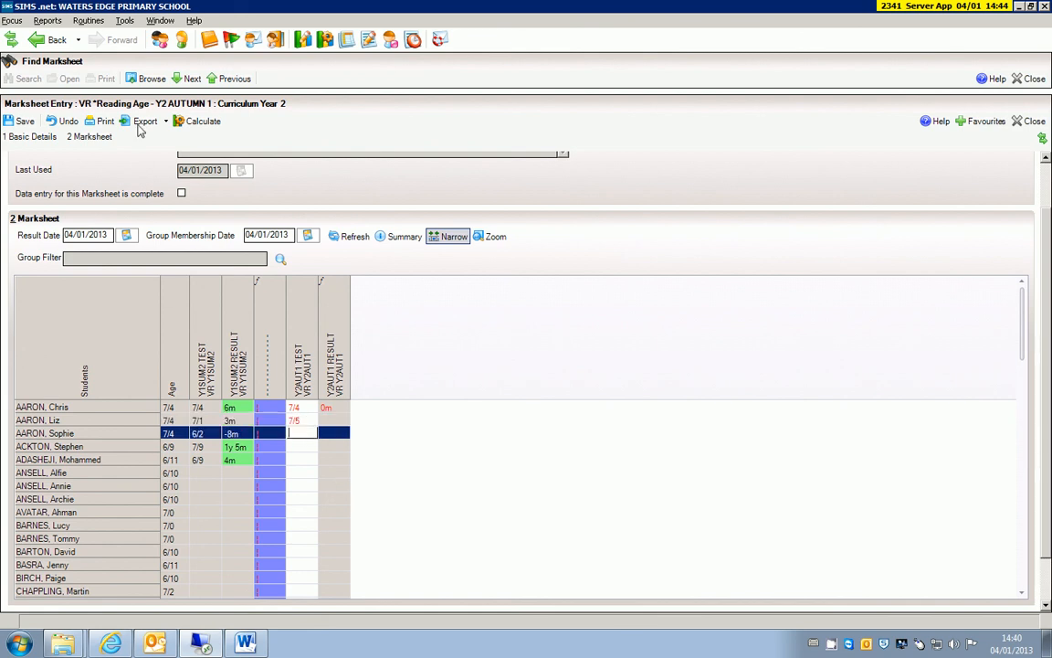
key("Up")
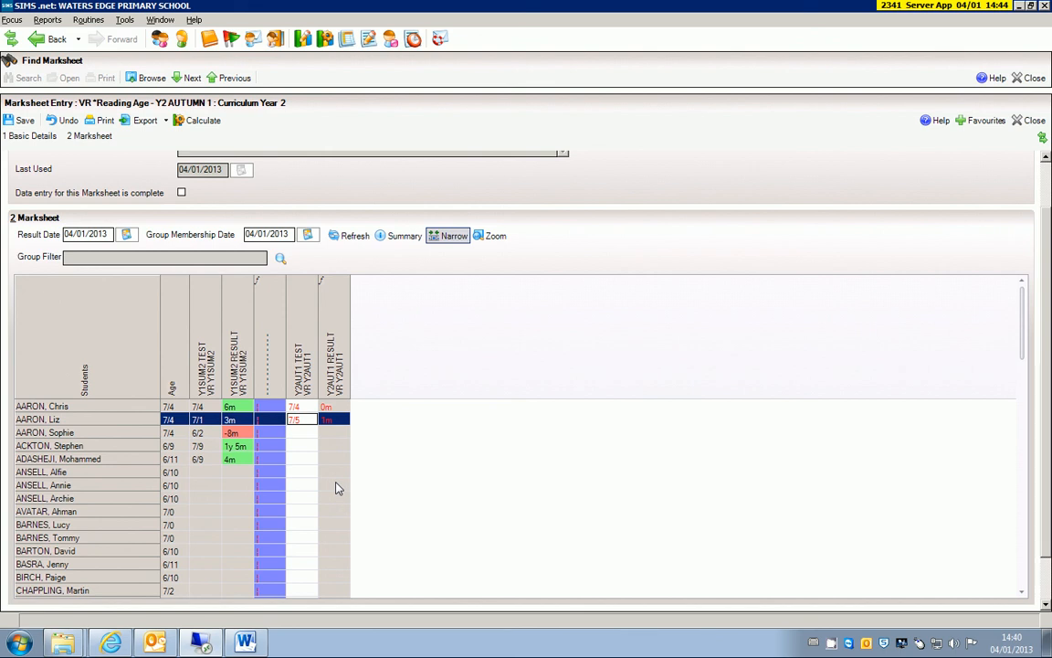
type("7/8")
key("Return")
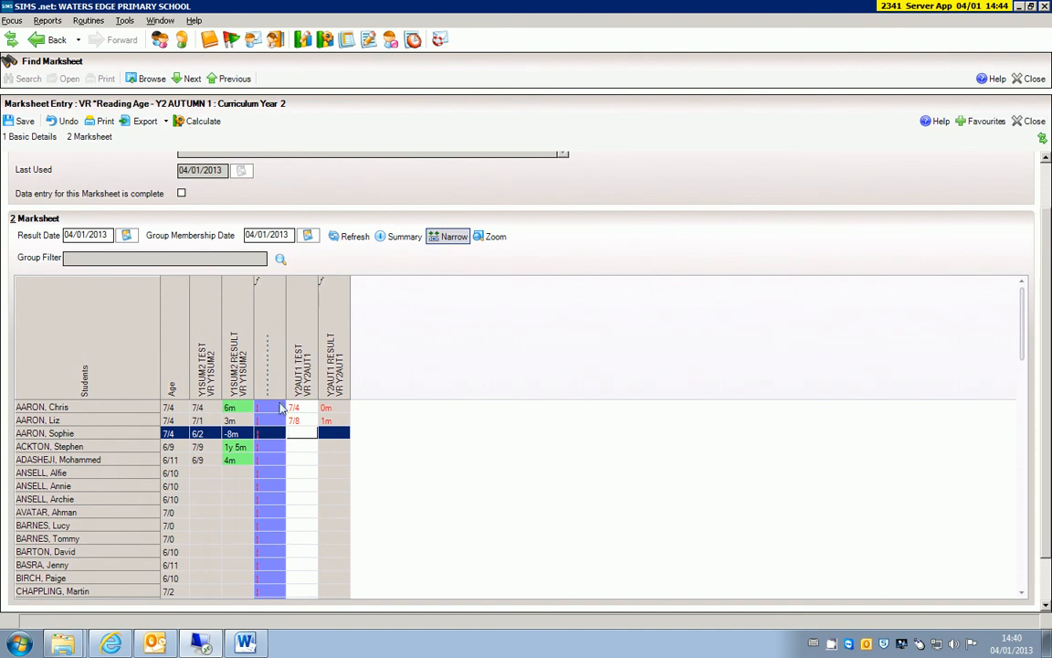
Step: Set the second student's Y2AUT1 TEST reading age to 7/0 and calculate the result
left_click(309, 420)
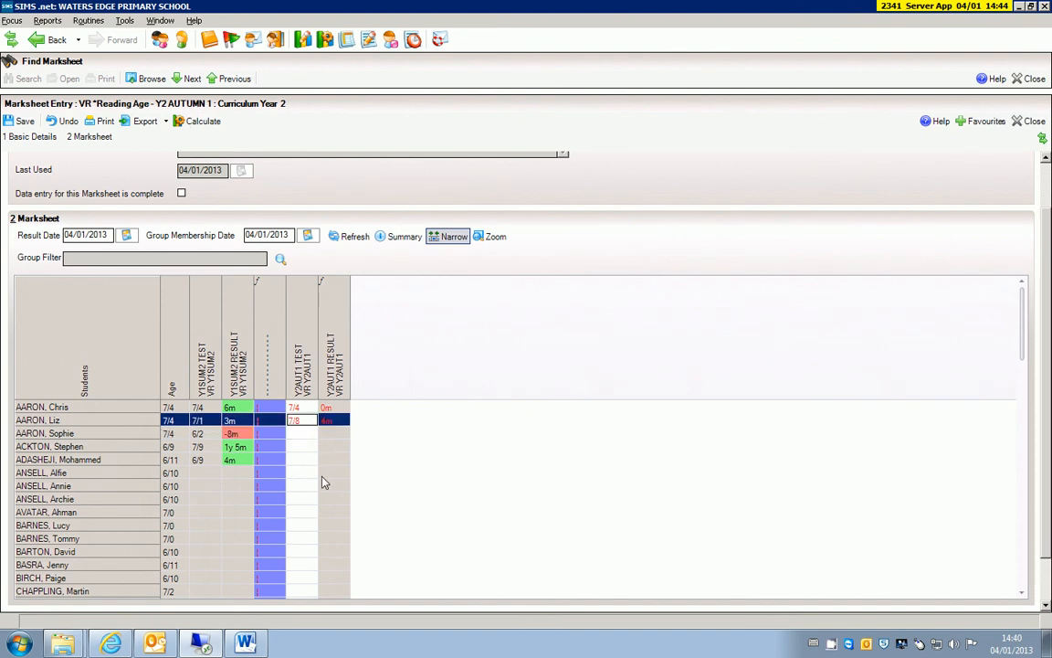
type("7/0")
key("Return")
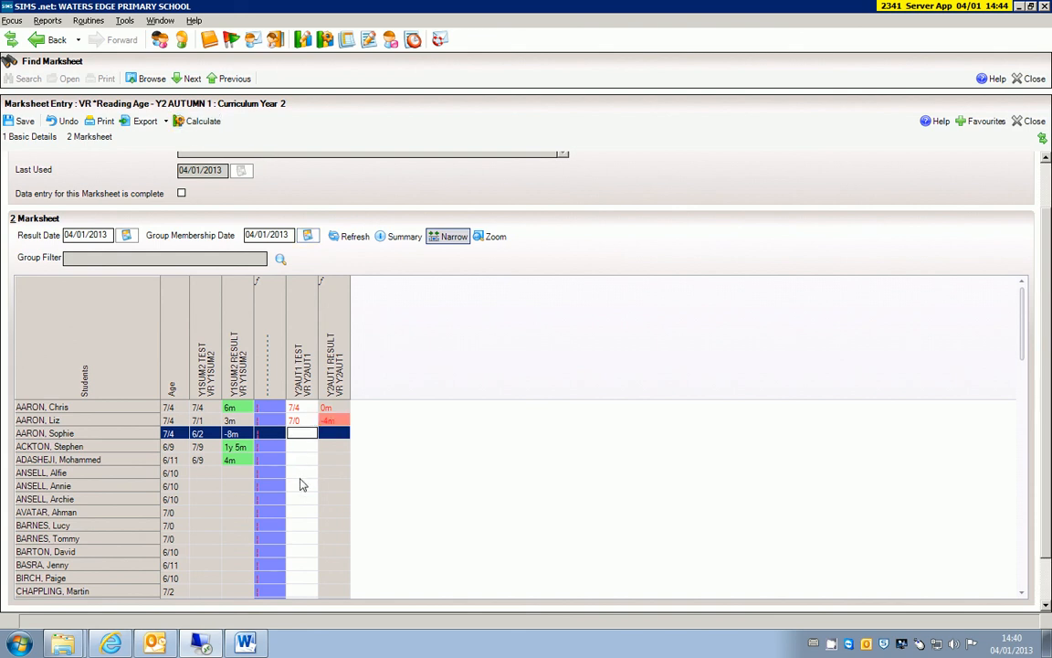
Step: Enter 5/5 as the third student's Y2AUT1 TEST reading age, calculate the result and save the marksheet
left_click(300, 474)
left_click(304, 433)
left_click(306, 460)
left_click(305, 434)
type("5/5")
key("Return")
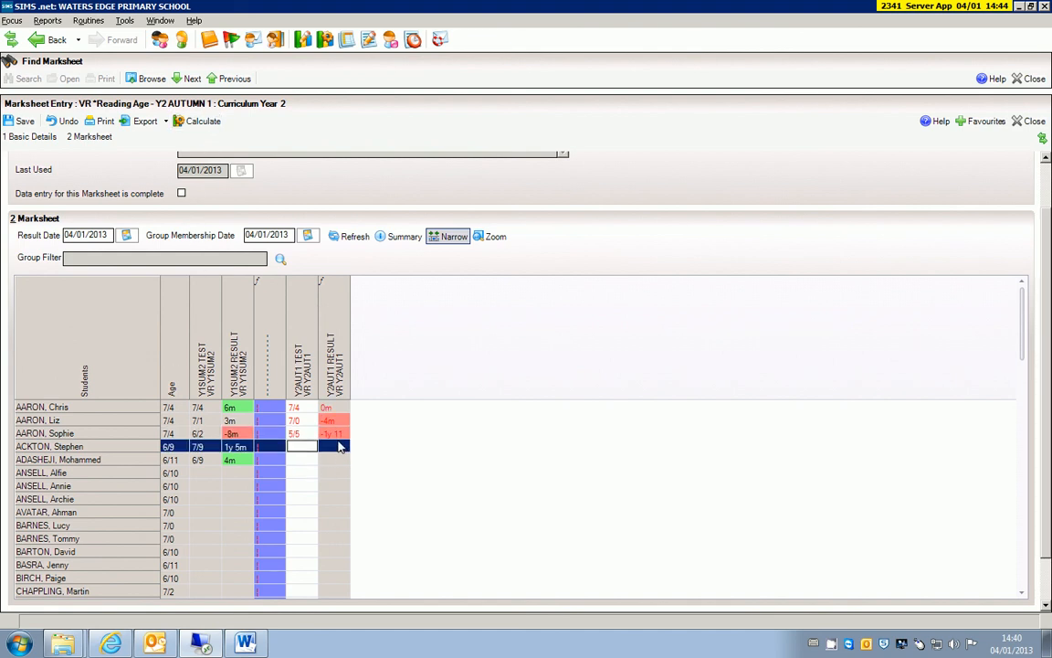
left_click(20, 120)
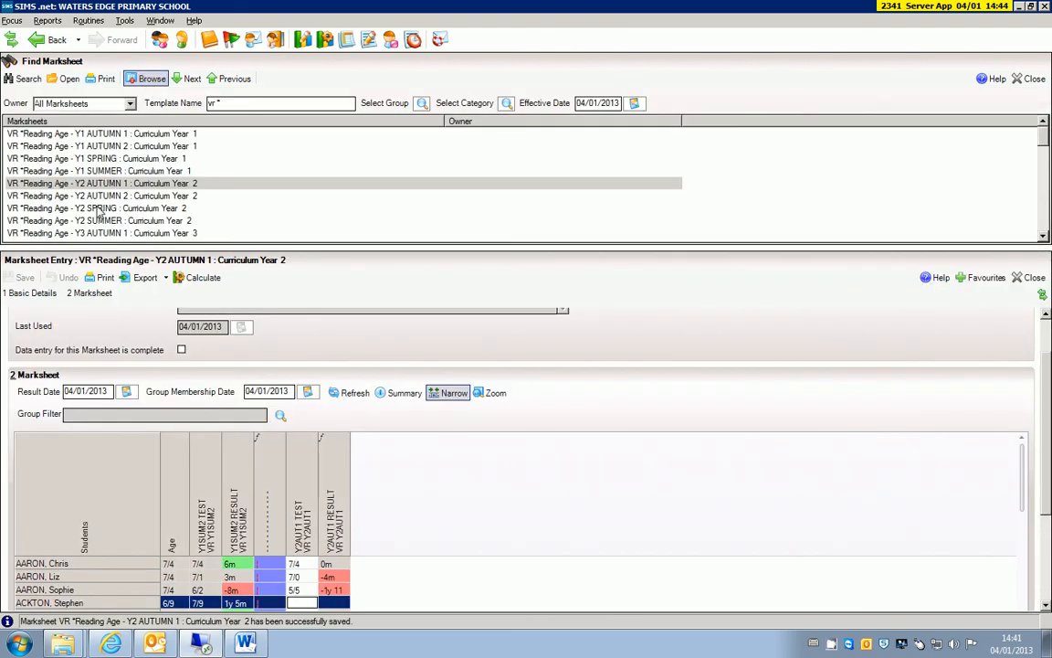
Step: Open the VR *Reading Age - Y2 AUTUMN 2 marksheet and narrow its columns
double_click(88, 180)
left_click(450, 236)
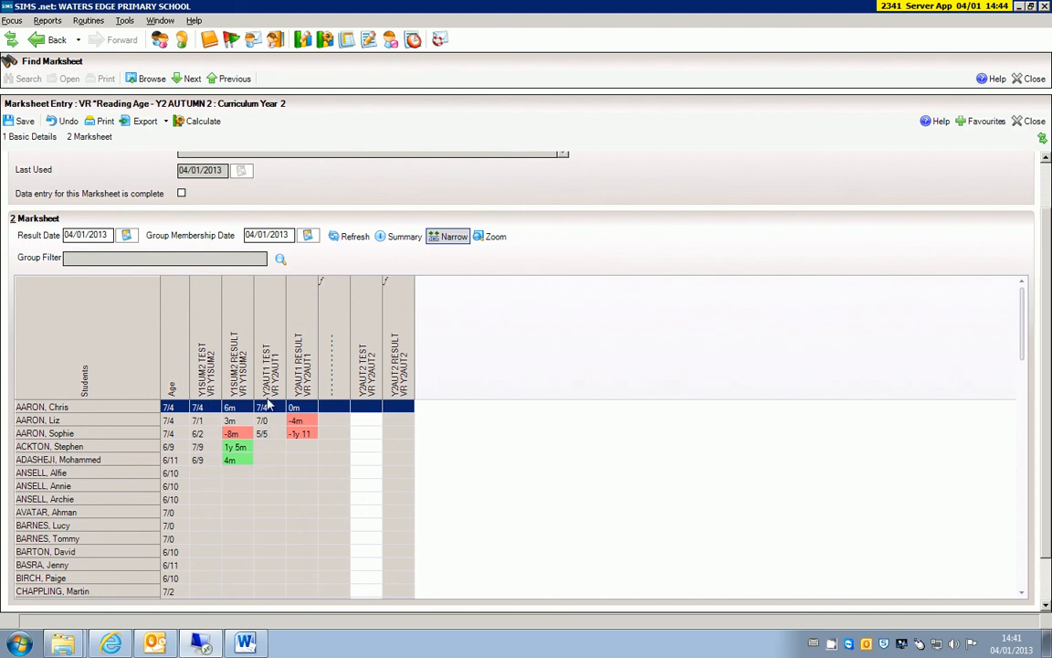
left_click(377, 461)
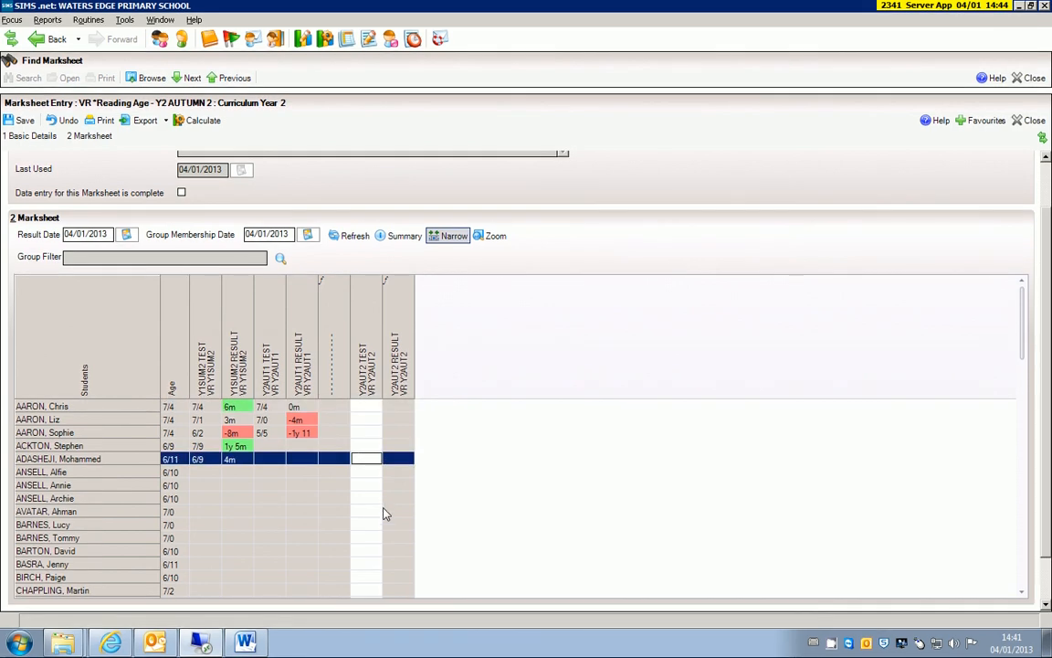